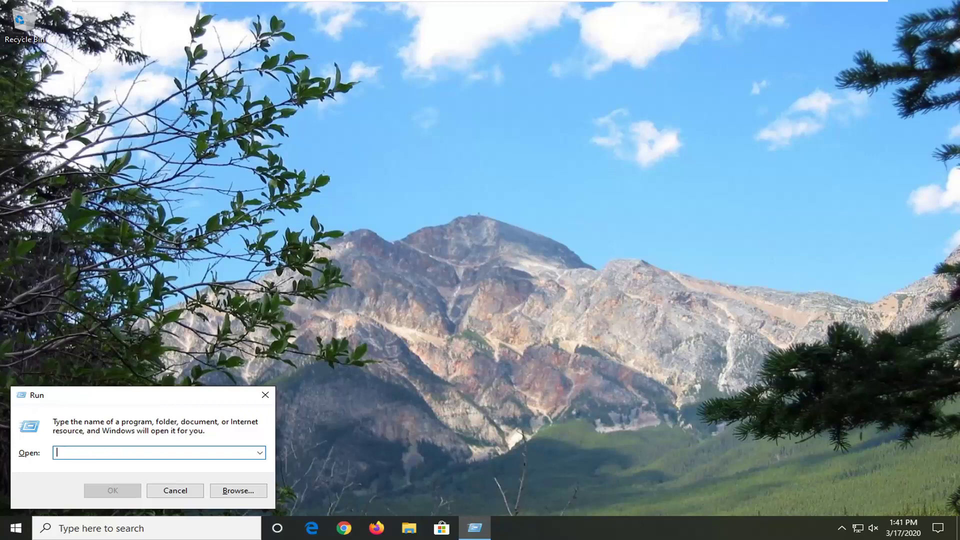
# Paste C:\Windows\system32\ctfmon.exe into the Run box and run it
pyautogui.rightClick(75, 454)
pyautogui.click(117, 338)
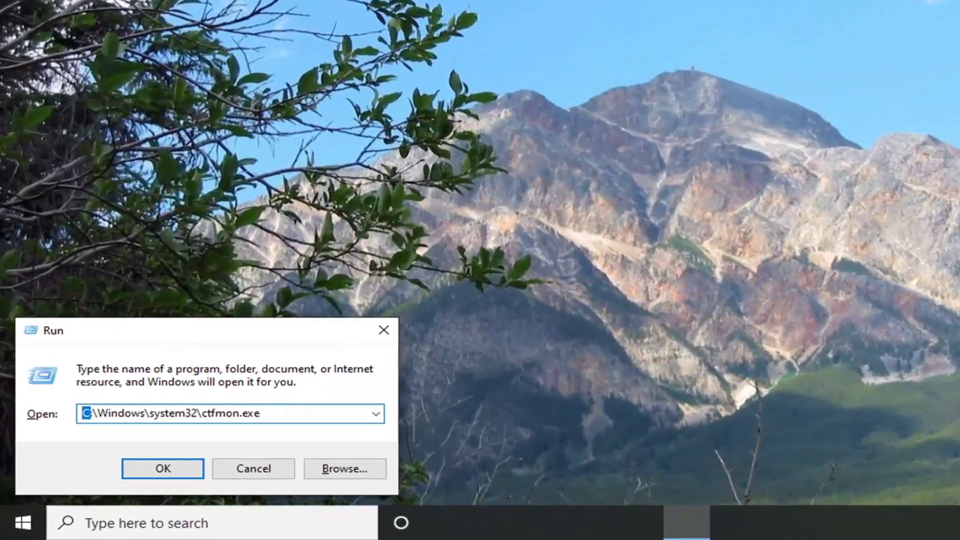
pyautogui.moveTo(98, 453); pyautogui.dragTo(54, 454)
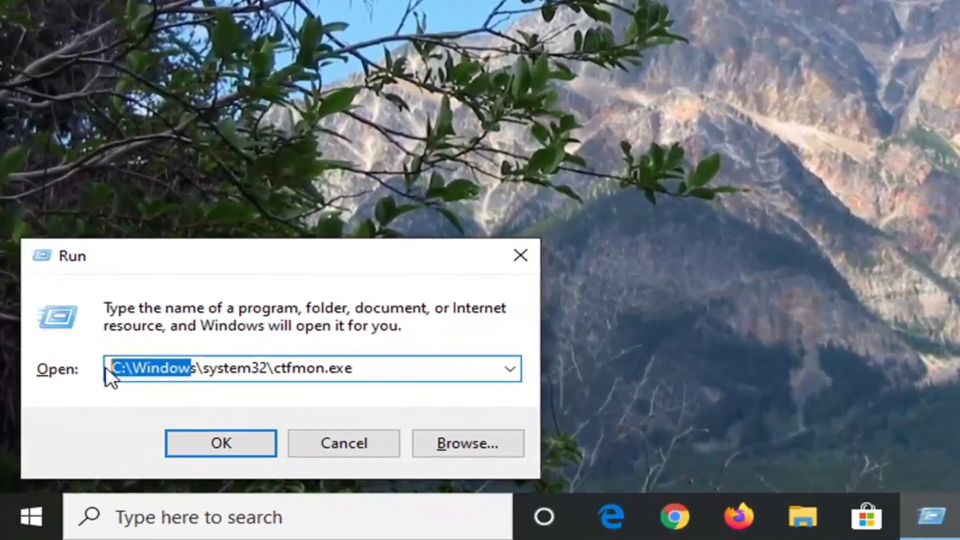
pyautogui.moveTo(196, 368); pyautogui.dragTo(70, 376)
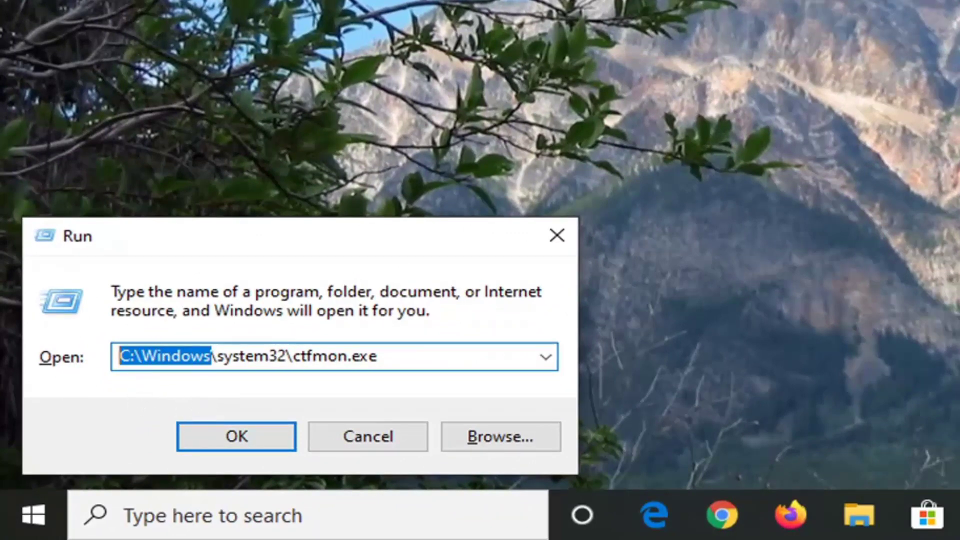
pyautogui.click(142, 356)
pyautogui.hotkey('shift', 'Left')
pyautogui.hotkey('shift', 'Left')
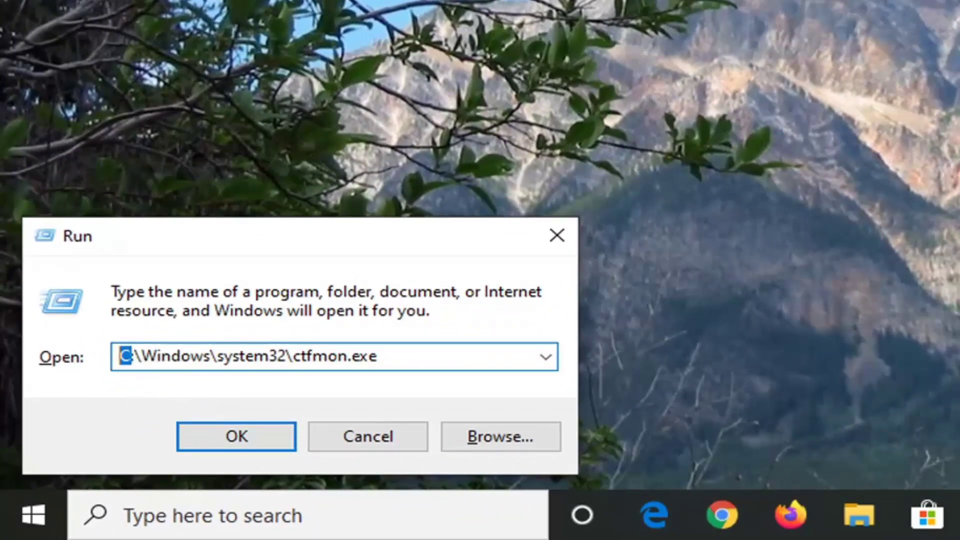
pyautogui.click(259, 441)
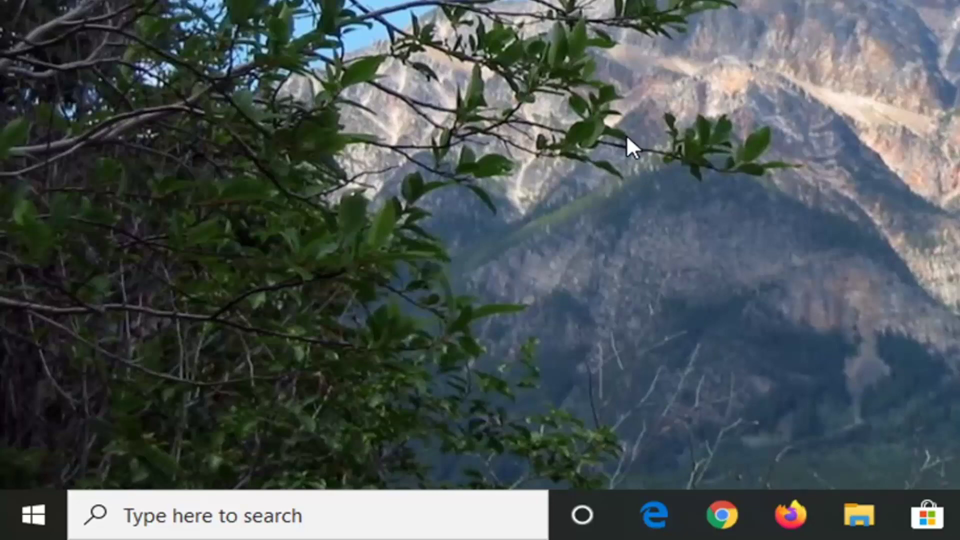
# In a reopened Run dialog, replace the old path with 'powershell' and launch it
pyautogui.press('super+r')
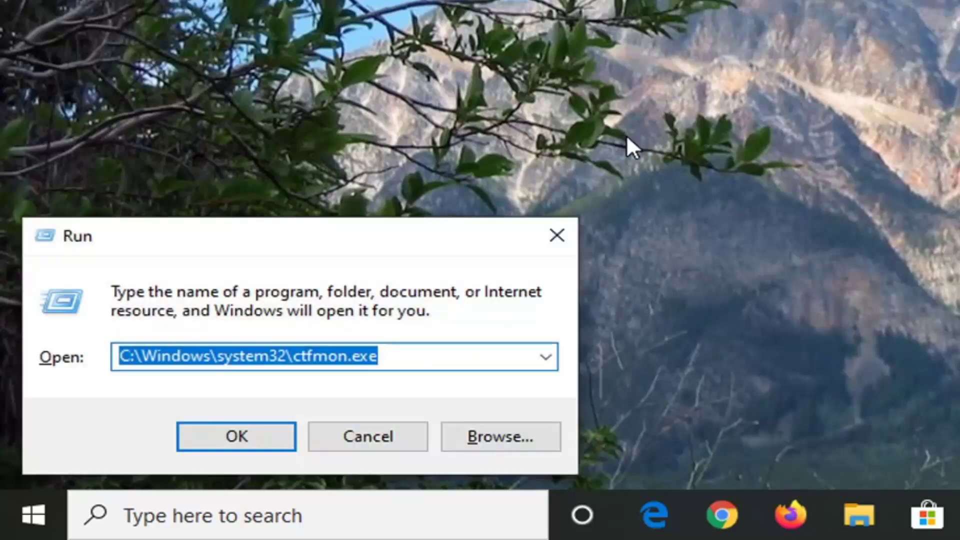
pyautogui.press('BackSpace')
pyautogui.write('powershell')
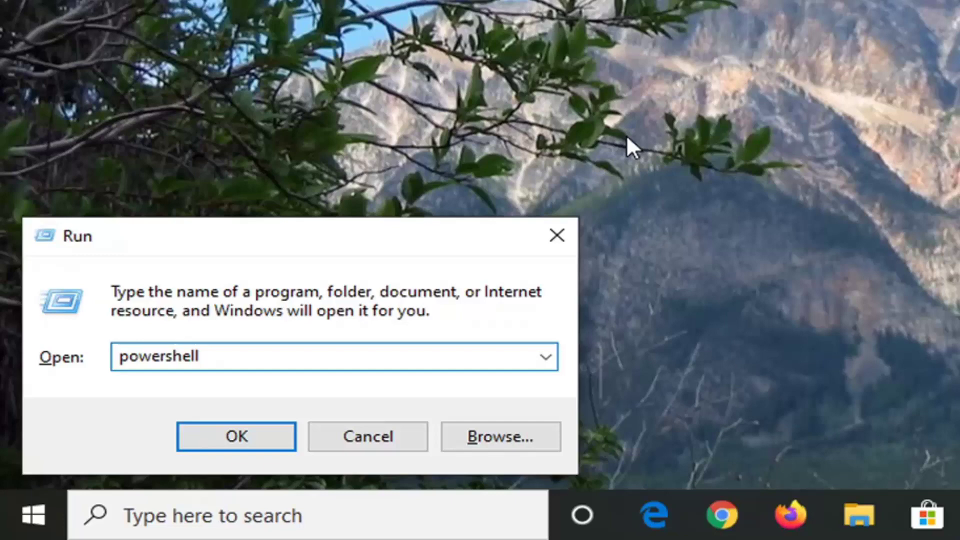
pyautogui.press('Return')
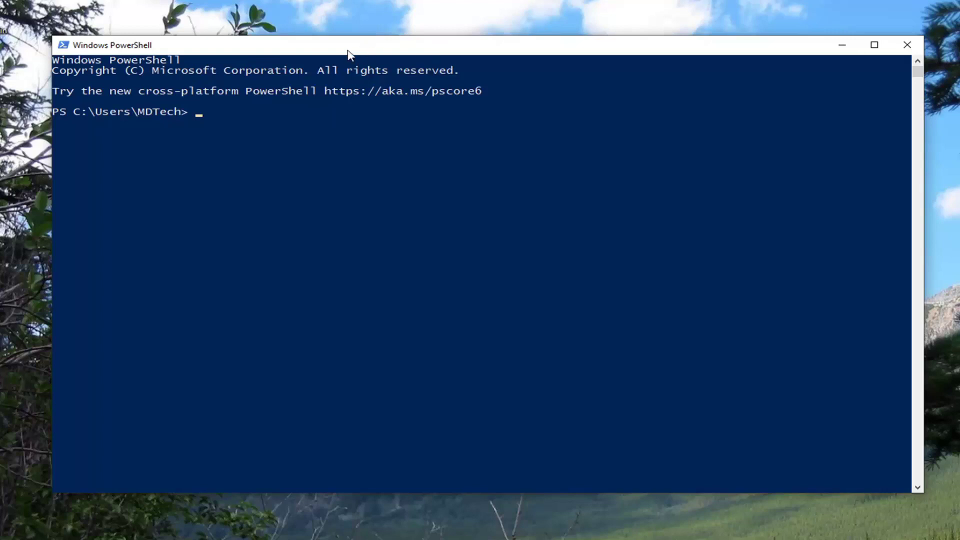
# Paste and run the copied Add-AppxPackage re-registration command in PowerShell
pyautogui.rightClick(399, 49)
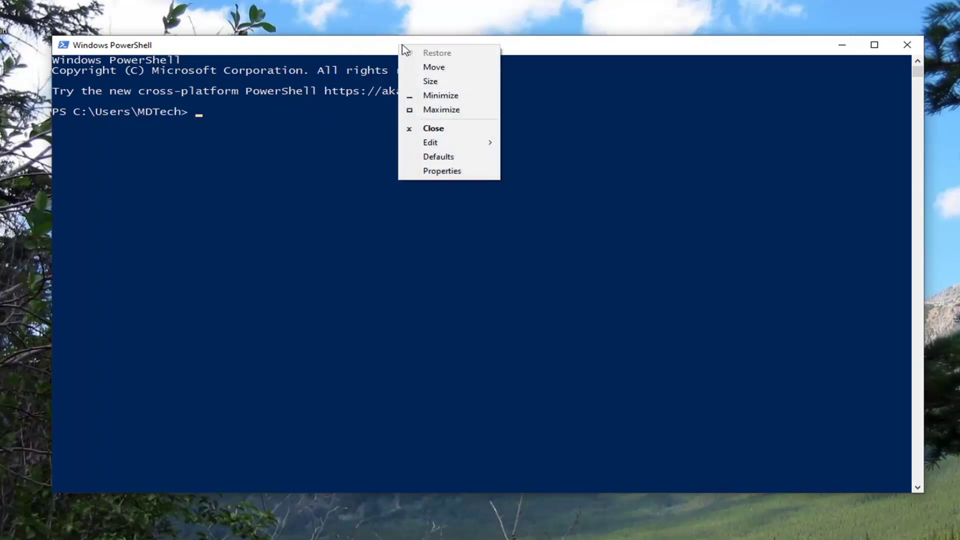
pyautogui.moveTo(488, 142)
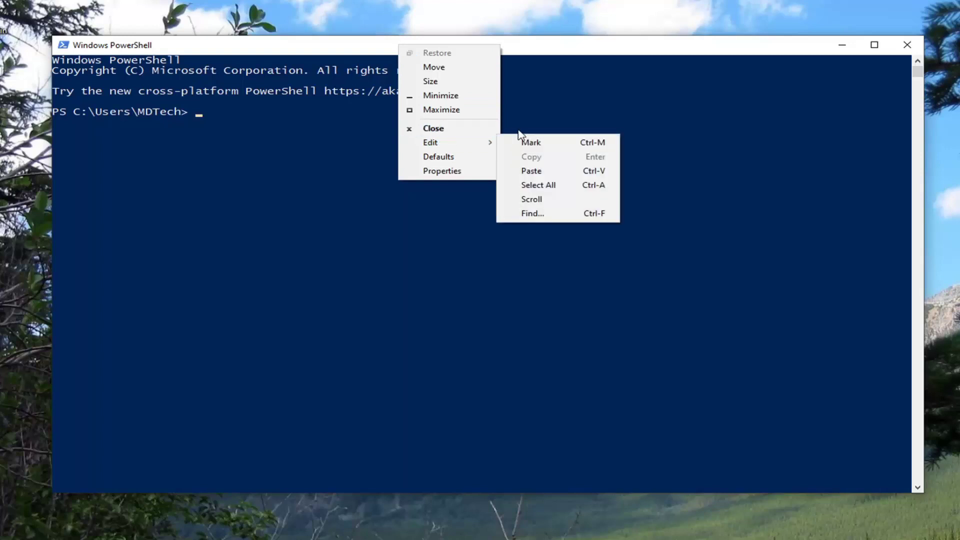
pyautogui.click(531, 171)
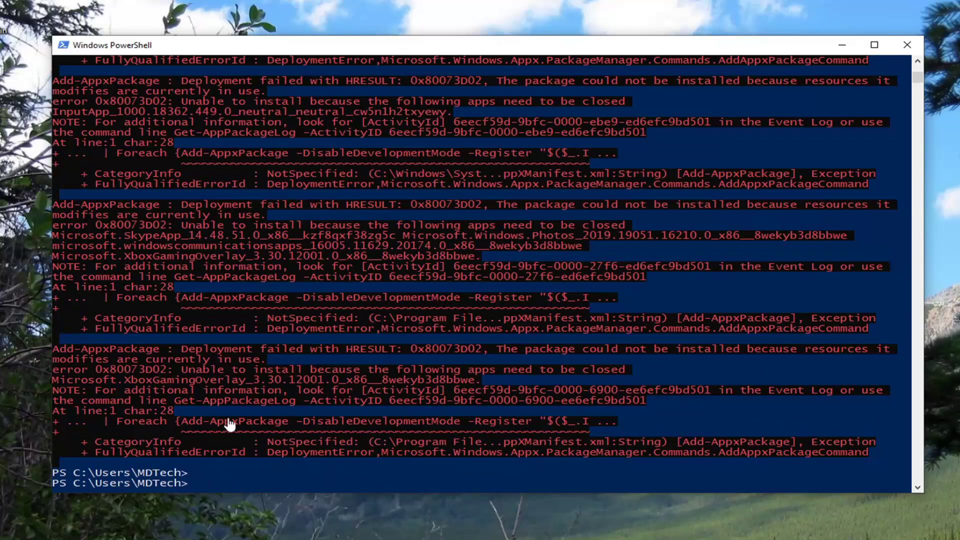
# Review the re-registration output with its 0x80073D02 errors, then close PowerShell
pyautogui.scroll(20, 290, 395)
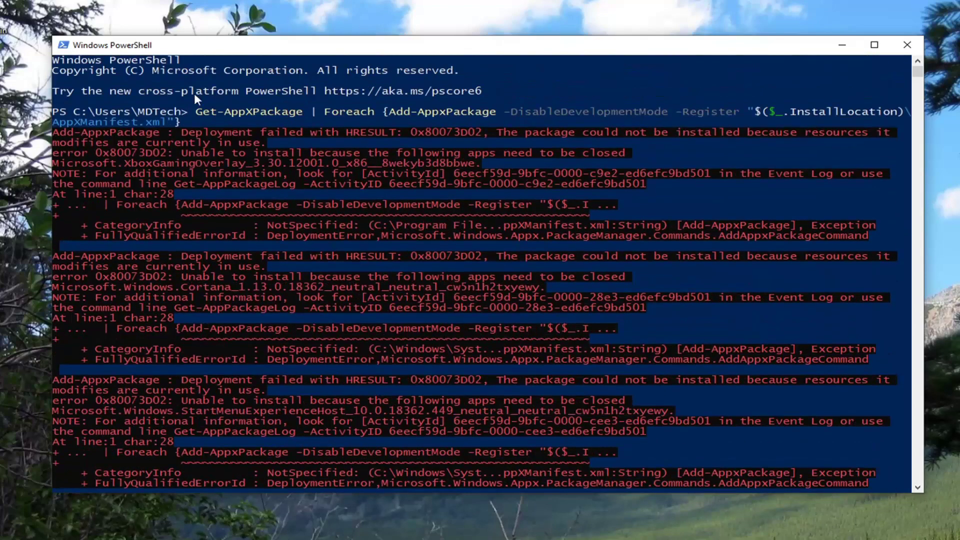
pyautogui.scroll(-20, 225, 170)
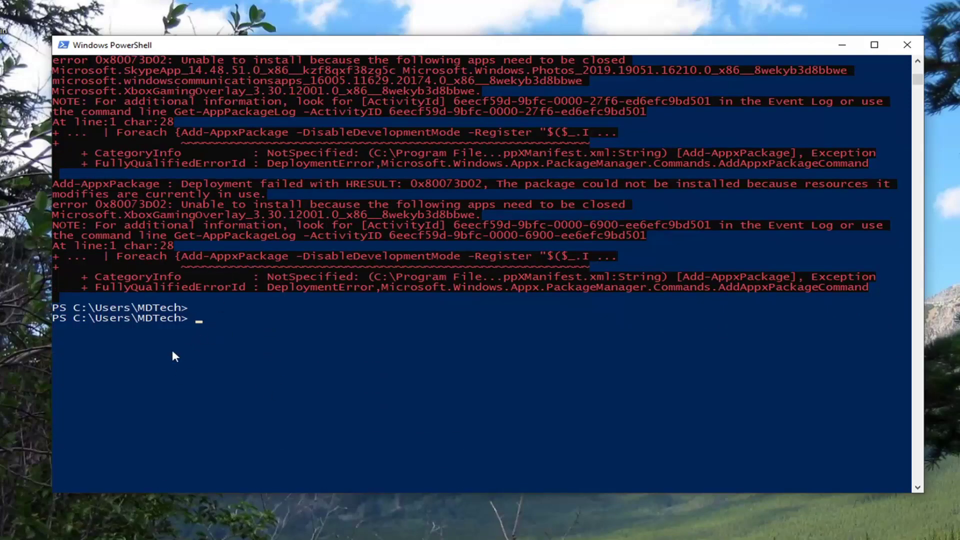
pyautogui.scroll(10, 416, 177)
pyautogui.scroll(-4, 463, 302)
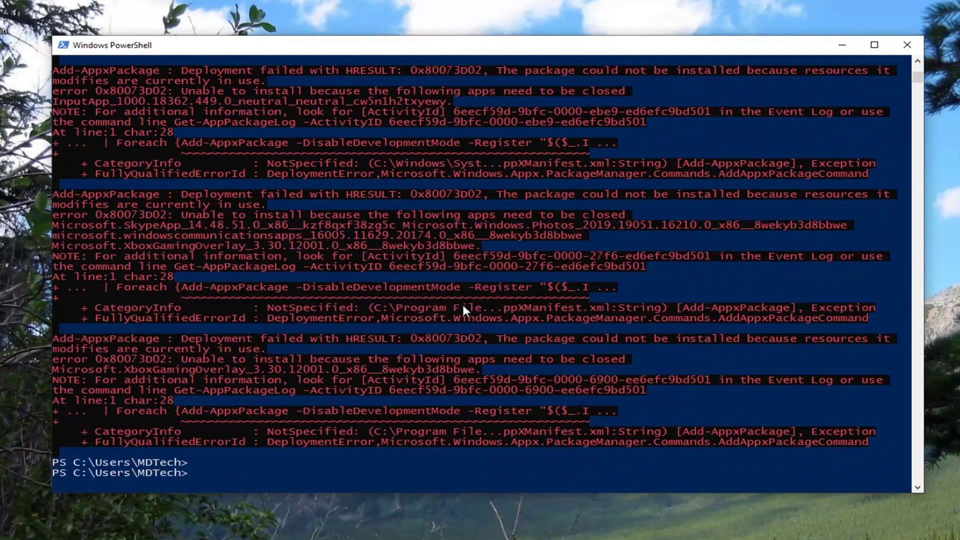
pyautogui.scroll(-5, 463, 306)
pyautogui.click(906, 45)
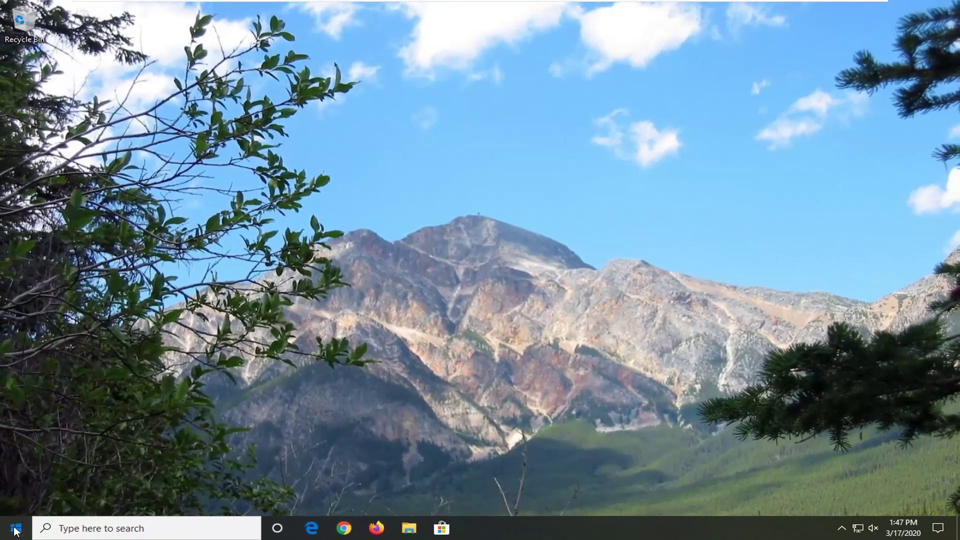
# Search Start for 'cmd' and run Command Prompt as administrator, approving the UAC prompt
pyautogui.click(15, 530)
pyautogui.write('cmd')
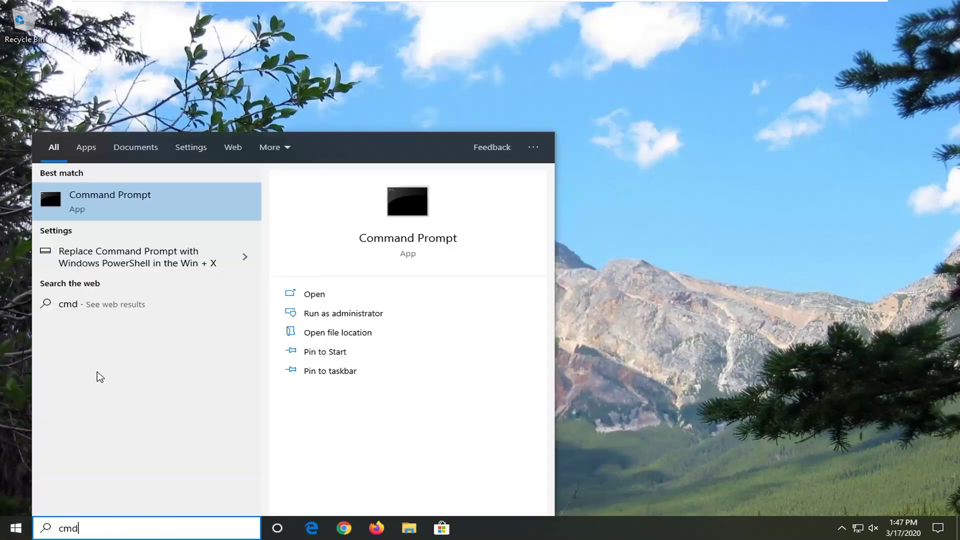
pyautogui.rightClick(121, 195)
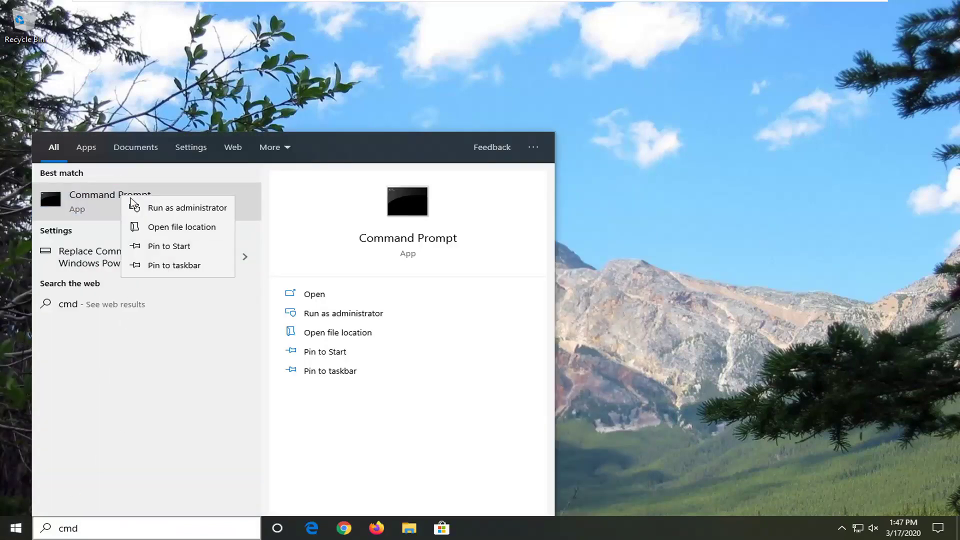
pyautogui.click(170, 208)
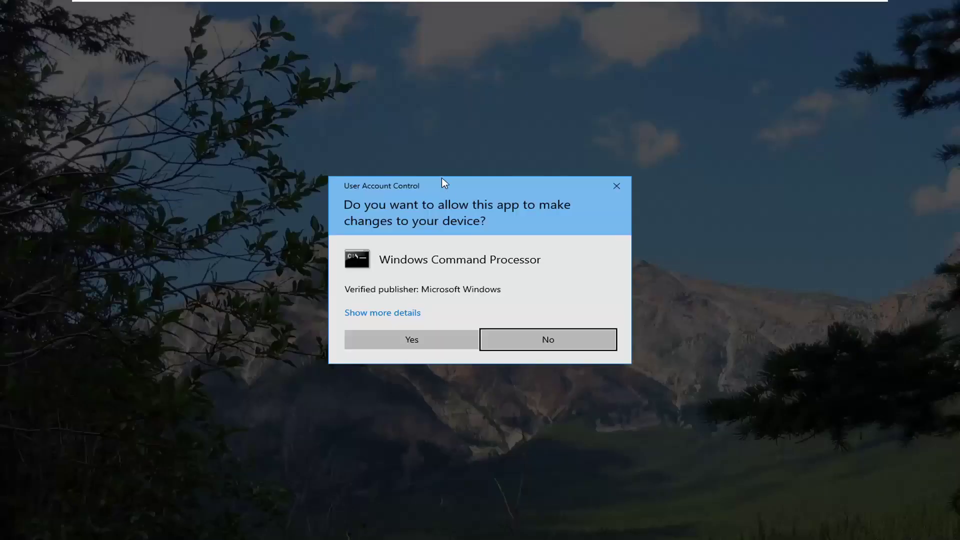
pyautogui.click(393, 339)
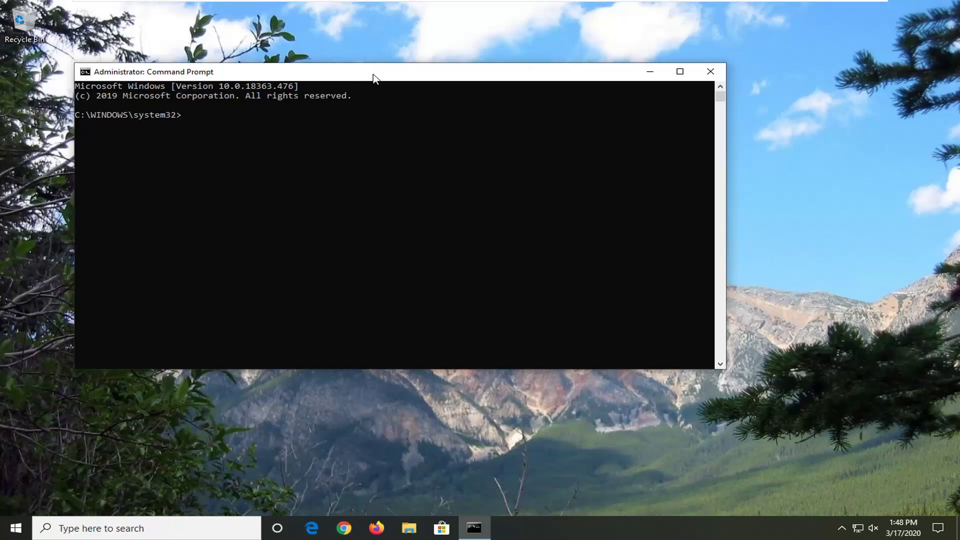
# Paste the DISM /RestoreHealth command into the admin prompt and run it
pyautogui.rightClick(376, 74)
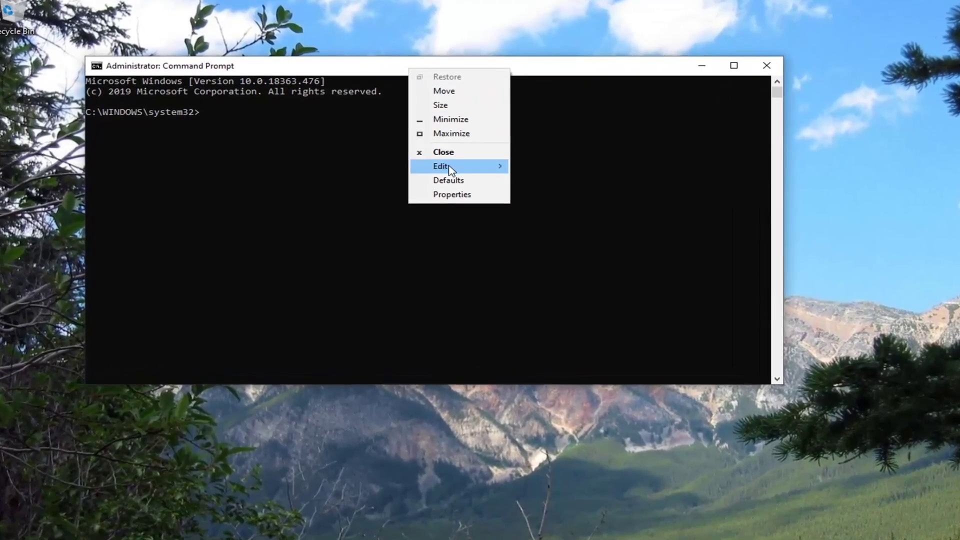
pyautogui.click(464, 169)
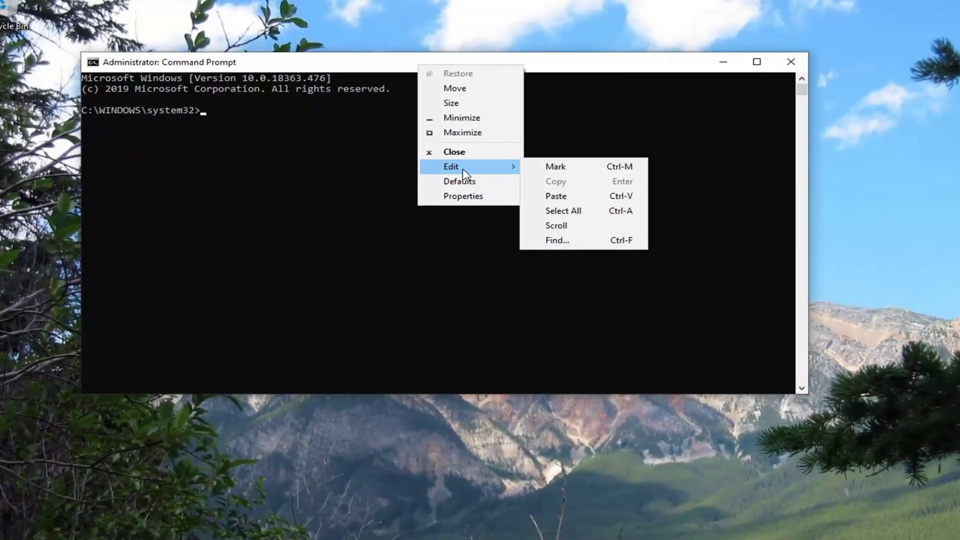
pyautogui.click(555, 195)
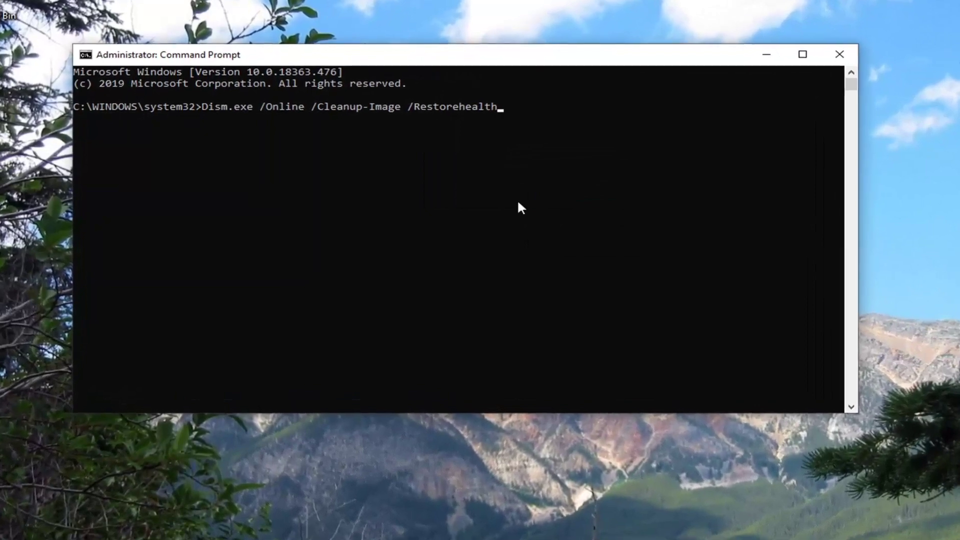
pyautogui.press('Return')
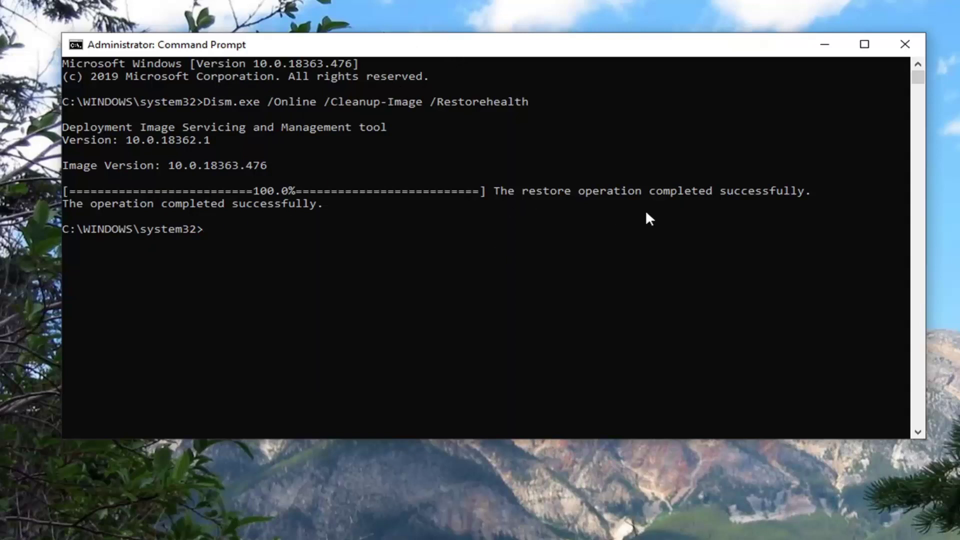
# After DISM completes, paste in and run Sfc /scannow
pyautogui.rightClick(481, 48)
pyautogui.moveTo(551, 168)
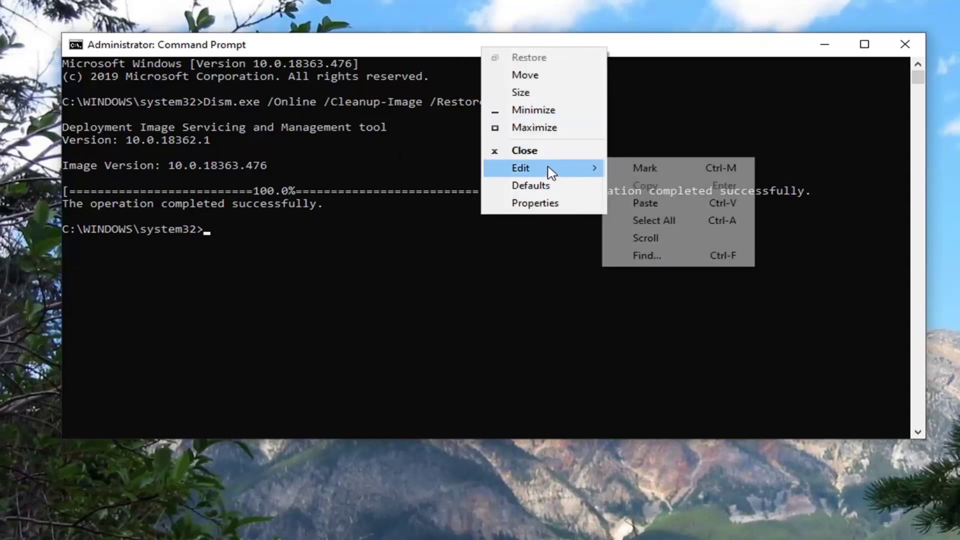
pyautogui.click(666, 203)
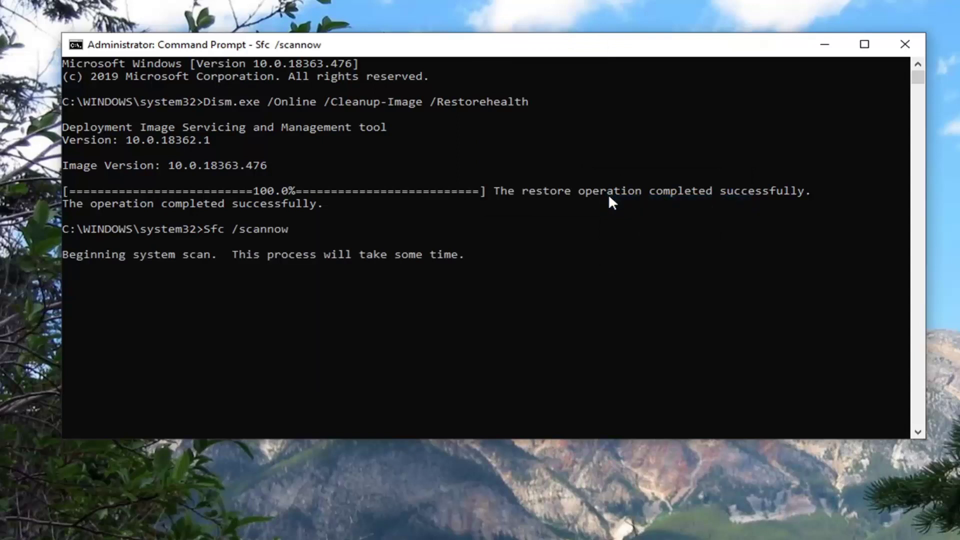